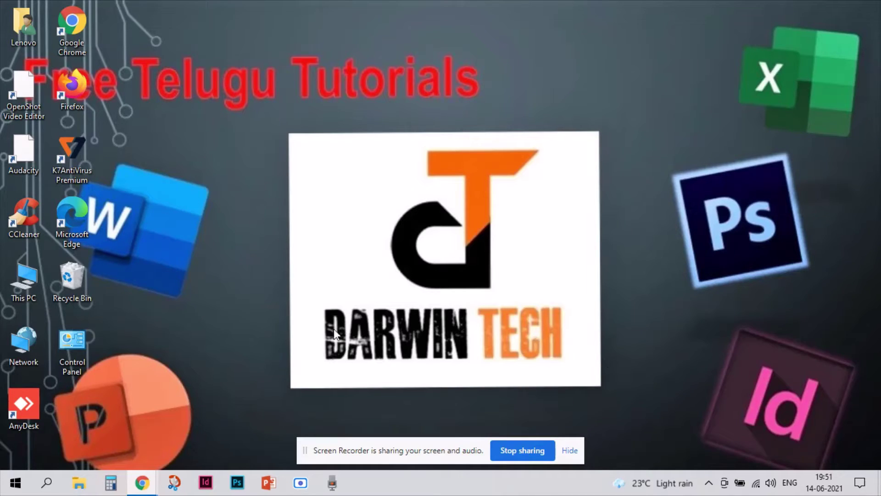
Step: Start Photoshop from its taskbar icon and wait for the home screen with recent files
left_click(237, 484)
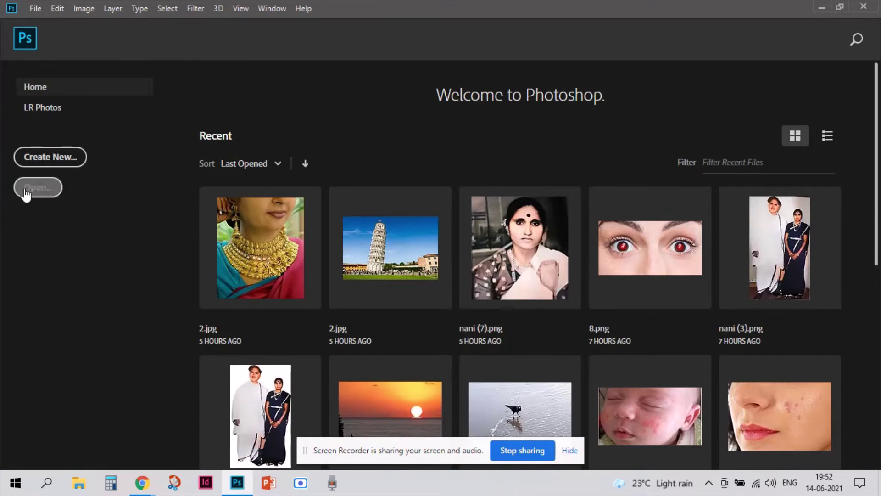
Step: Open the baby photo 5.jpg from the Downloads folder
left_click(32, 190)
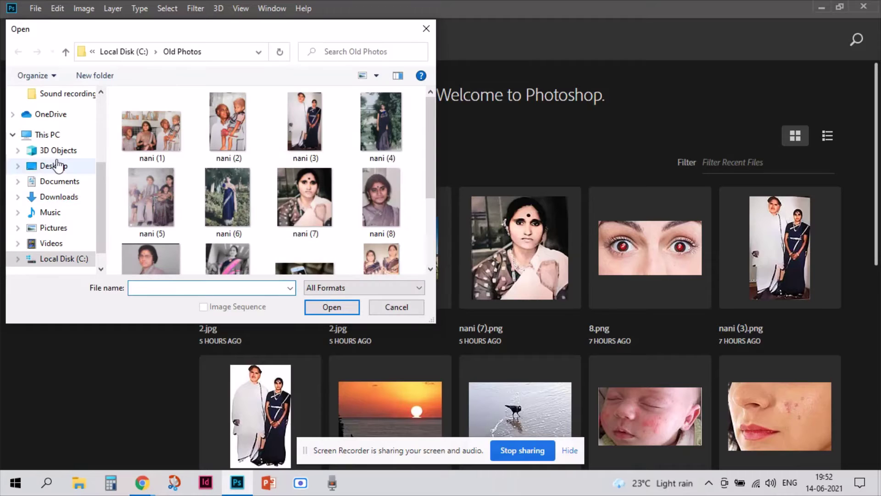
left_click(60, 197)
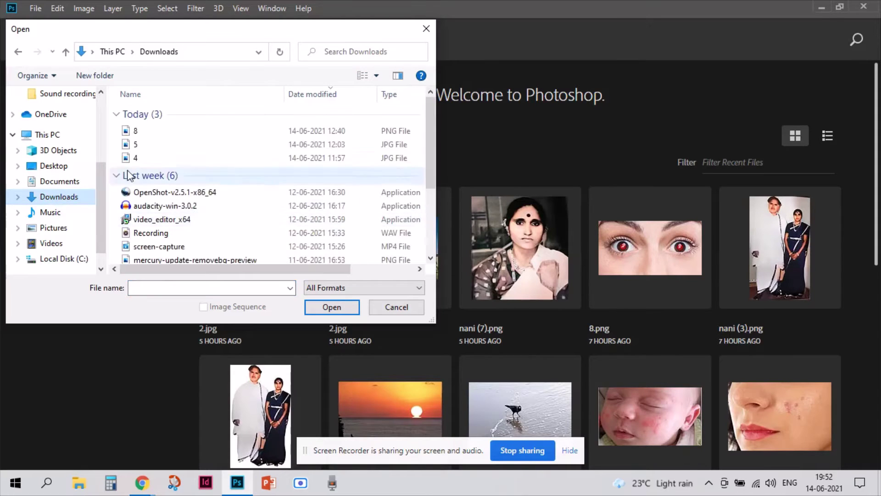
left_click(144, 146)
left_click(330, 307)
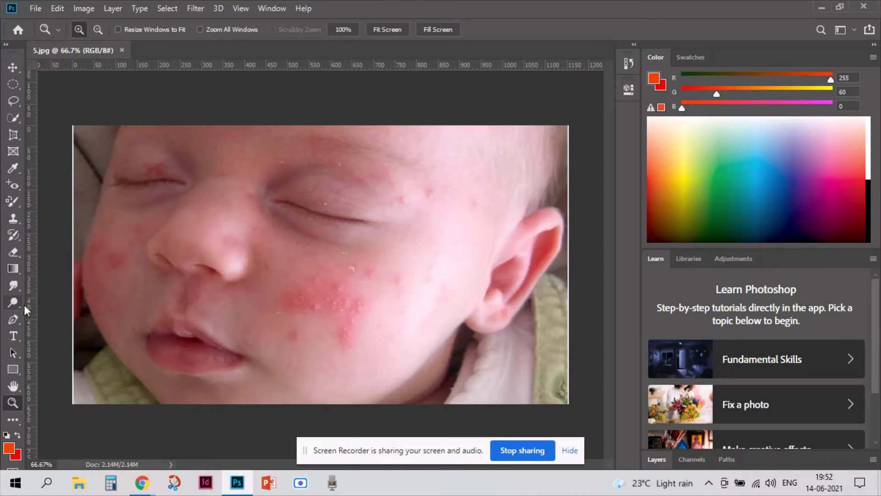
Step: Browse the retouching tool groups and pick the Patch Tool from the healing flyout
left_click(14, 204)
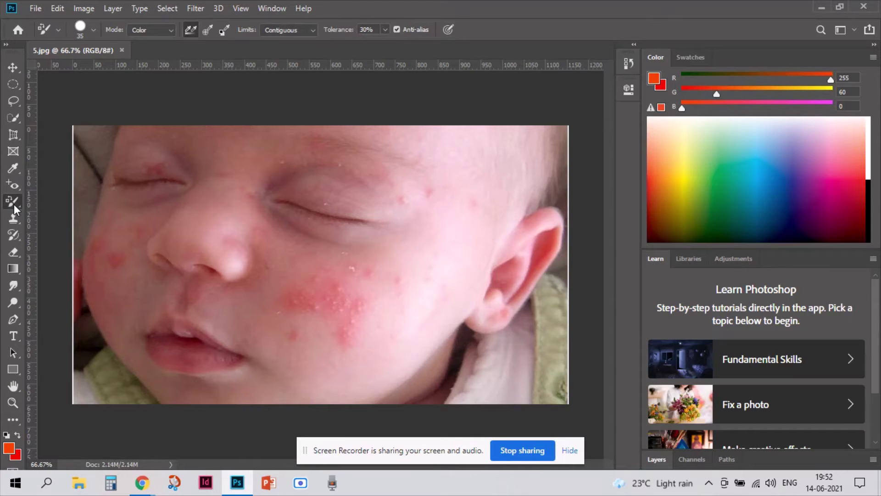
left_click(13, 235)
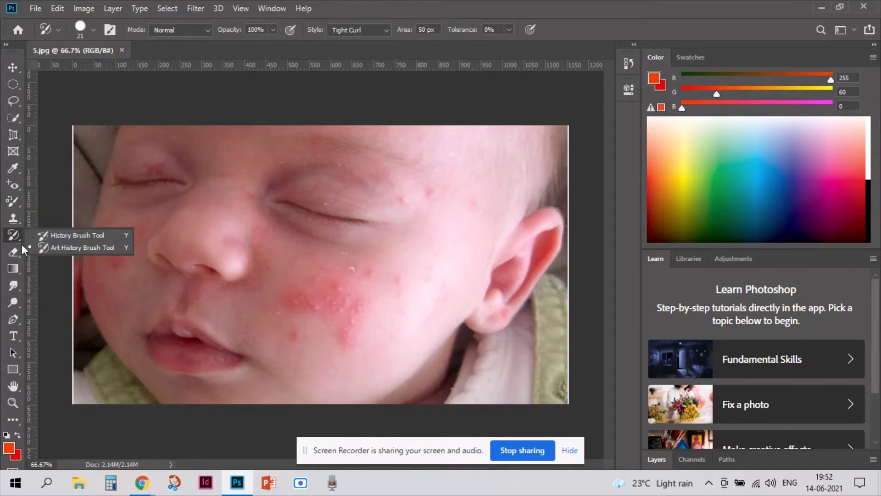
left_click(15, 204)
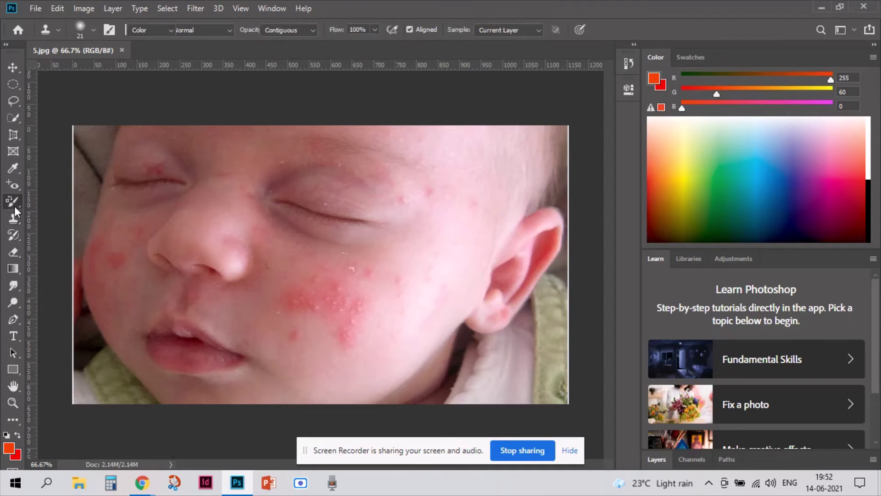
left_click(17, 170)
left_click(13, 205)
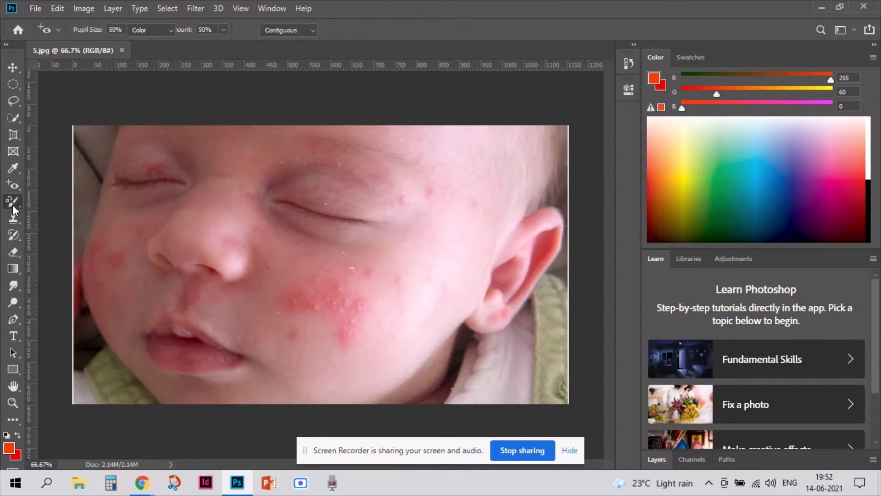
left_click(11, 189)
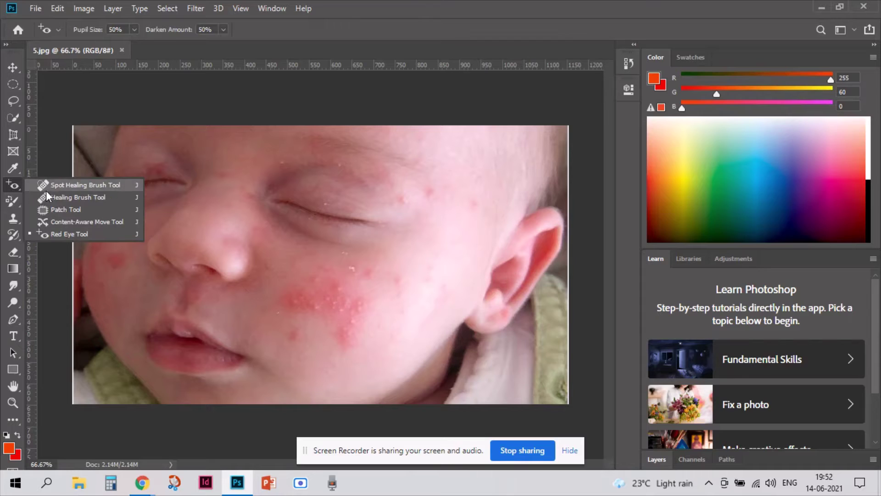
left_click(55, 188)
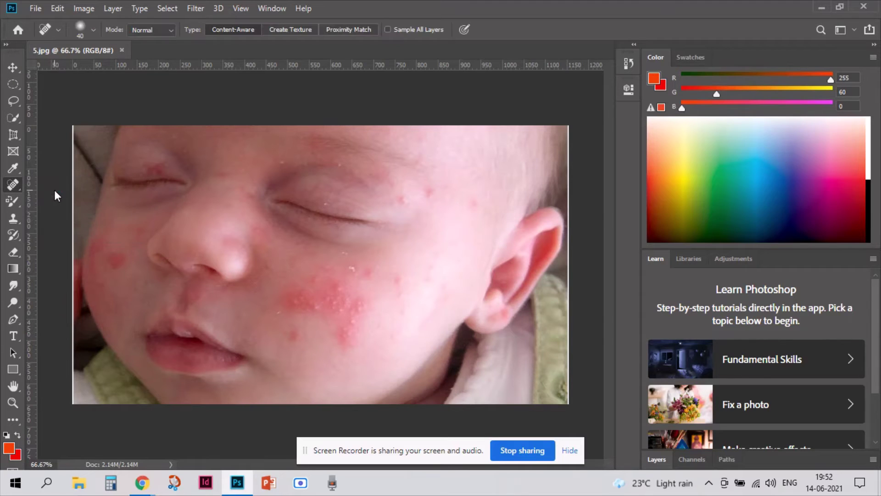
left_click(18, 185)
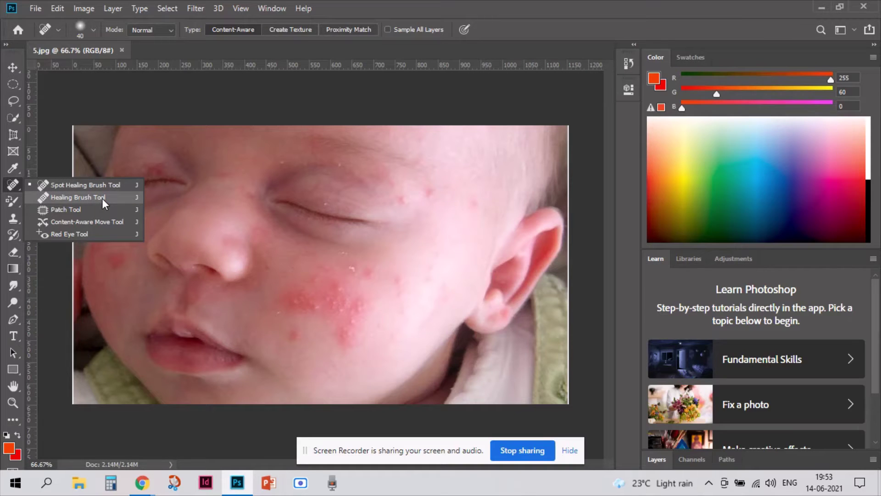
left_click(71, 210)
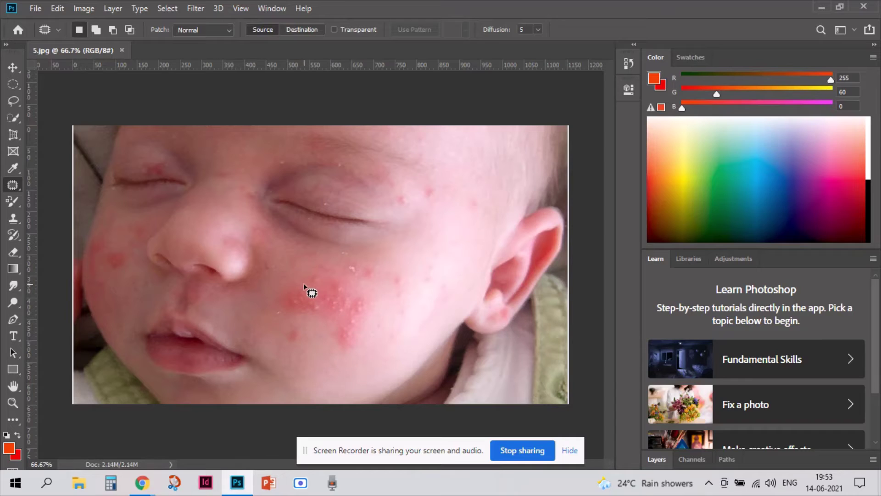
Step: Patch two red rash areas below the eye with clean lower-cheek skin
mouse_move(304, 285)
left_mouse_down()
mouse_move(321, 291)
mouse_move(303, 286)
mouse_move(323, 360)
left_mouse_up()
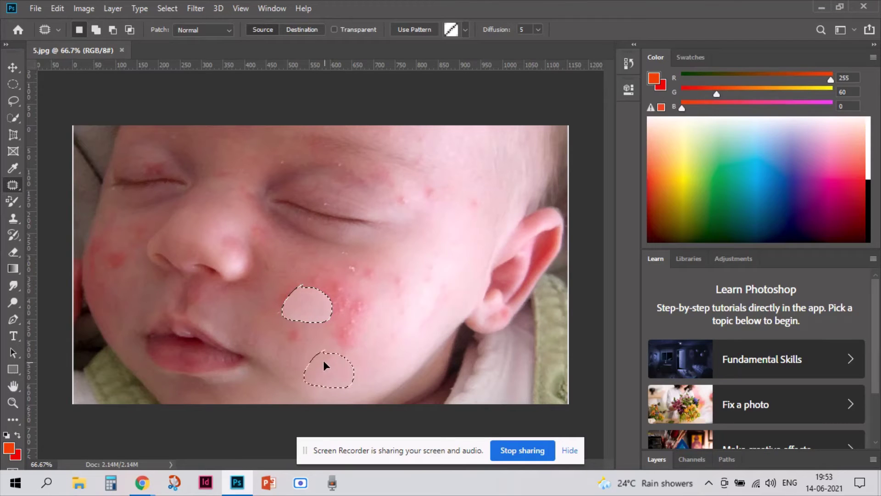
mouse_move(285, 300)
left_mouse_down()
mouse_move(269, 311)
mouse_move(302, 357)
left_mouse_up()
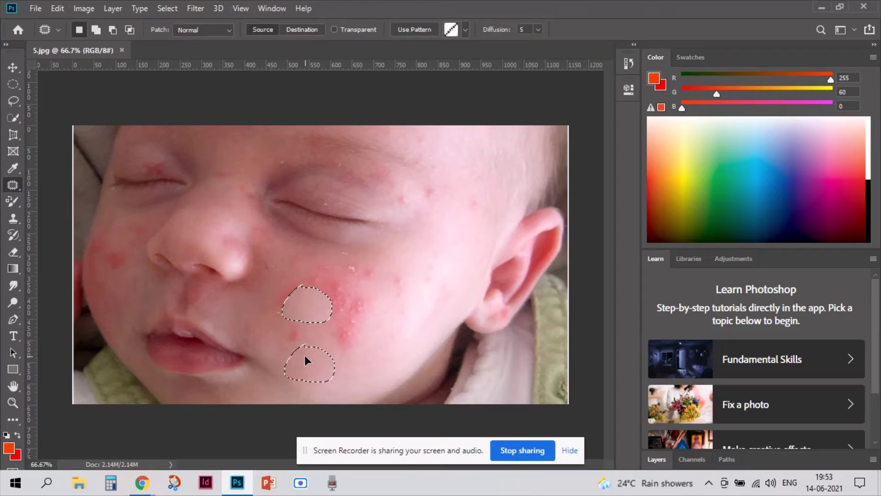
left_click_drag(305, 355, 305, 355)
left_click(350, 372)
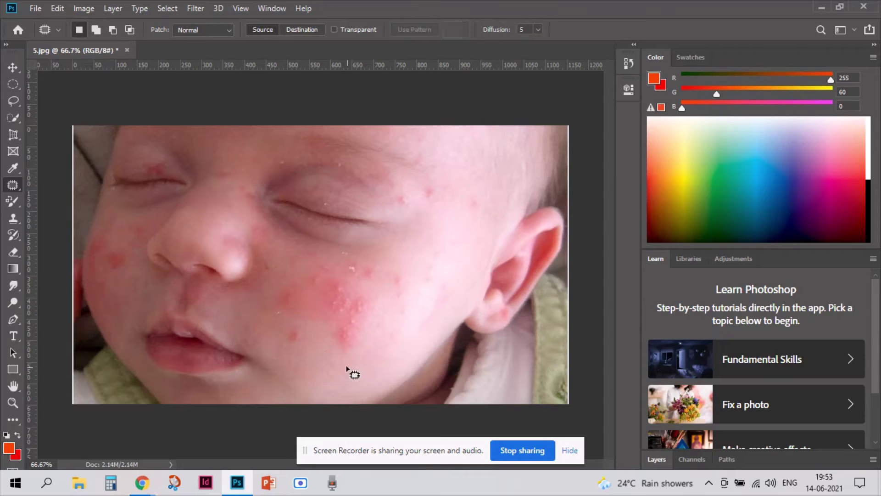
left_click_drag(368, 299, 373, 301)
left_click_drag(342, 333, 359, 361)
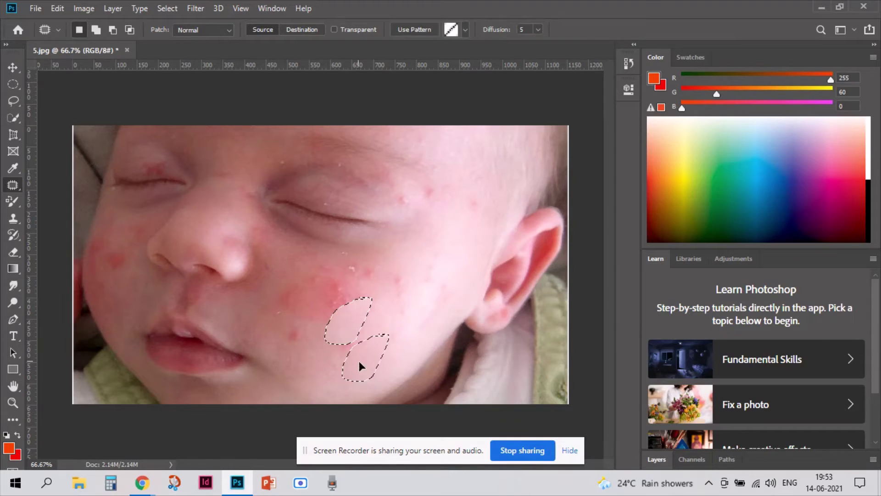
left_click(433, 319)
Step: Switch the patch mode to copy clean skin onto targets, covering the red cheek area
left_click(296, 29)
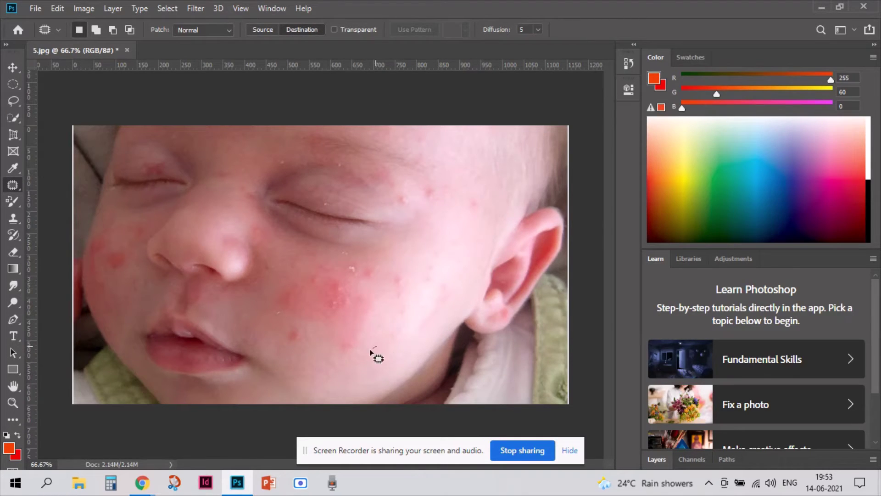
mouse_move(371, 352)
left_mouse_down()
mouse_move(361, 384)
mouse_move(384, 354)
mouse_move(340, 299)
left_mouse_up()
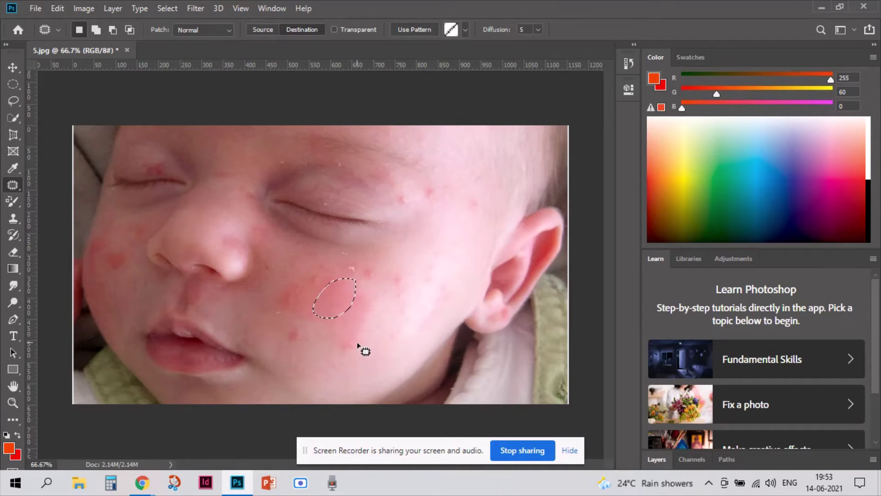
mouse_move(366, 345)
left_mouse_down()
mouse_move(356, 353)
mouse_move(374, 360)
mouse_move(310, 300)
left_mouse_up()
key("ctrl+d")
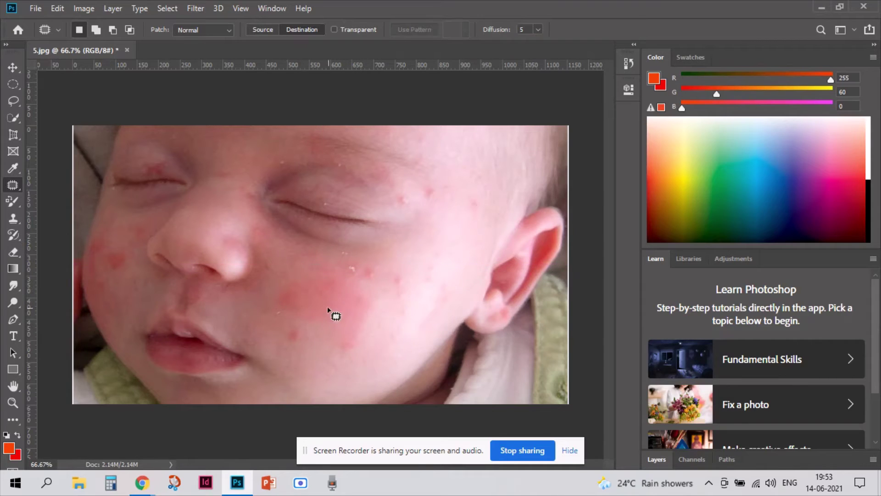
mouse_move(323, 357)
left_mouse_down()
mouse_move(361, 307)
mouse_move(379, 330)
mouse_move(340, 302)
left_mouse_up()
key("ctrl+d")
Step: Patch two more cheek spots with clearer skin nearby, then deselect
key("ctrl+d")
mouse_move(276, 338)
left_mouse_down()
mouse_move(299, 345)
mouse_move(351, 299)
left_mouse_up()
key("ctrl+d")
mouse_move(366, 363)
left_mouse_down()
mouse_move(364, 379)
mouse_move(368, 364)
mouse_move(300, 337)
left_mouse_up()
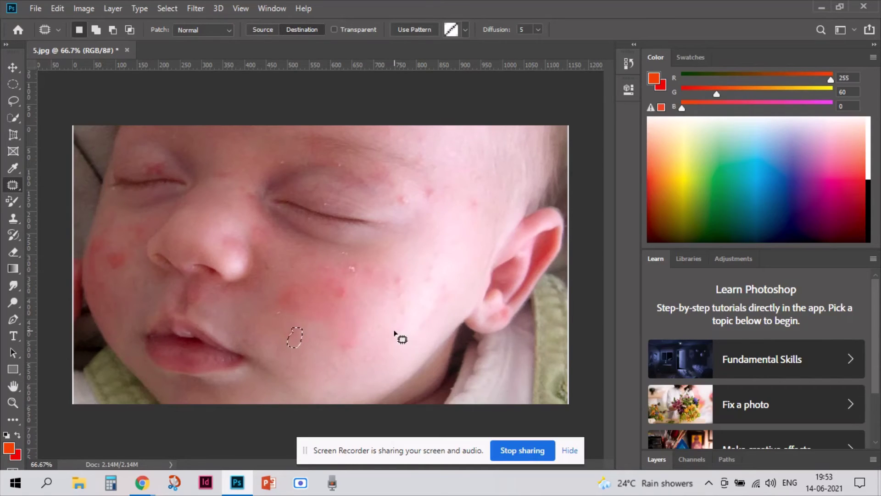
left_click_drag(394, 331, 393, 339)
mouse_move(362, 363)
left_mouse_down()
mouse_move(319, 310)
mouse_move(403, 335)
mouse_move(310, 291)
mouse_move(326, 286)
left_mouse_up()
key("ctrl+d")
key("ctrl+d")
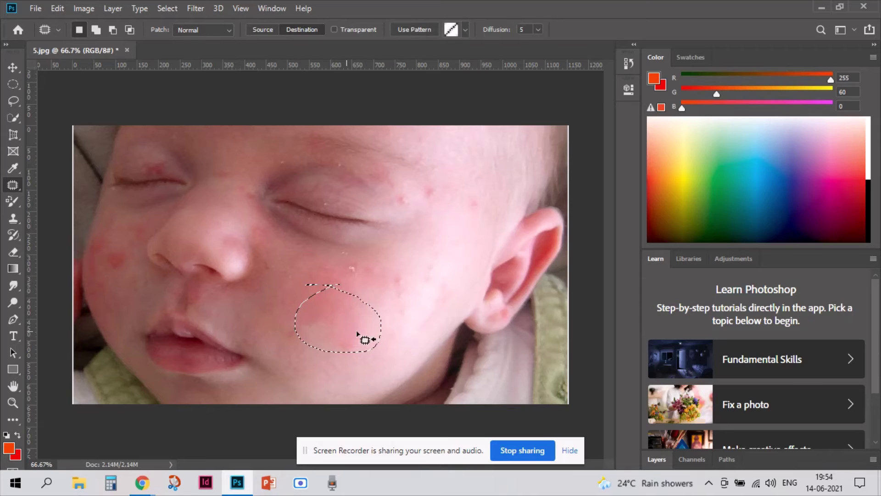
Step: Patch three more red cheek spots, one using skin near the temple
left_click_drag(364, 334, 409, 344)
key("ctrl+d")
mouse_move(356, 342)
left_mouse_down()
mouse_move(386, 362)
mouse_move(360, 364)
mouse_move(316, 322)
left_mouse_up()
mouse_move(347, 354)
left_mouse_down()
mouse_move(403, 378)
mouse_move(348, 358)
mouse_move(340, 338)
mouse_move(352, 323)
mouse_move(317, 305)
left_mouse_up()
key("ctrl+d")
key("ctrl+d")
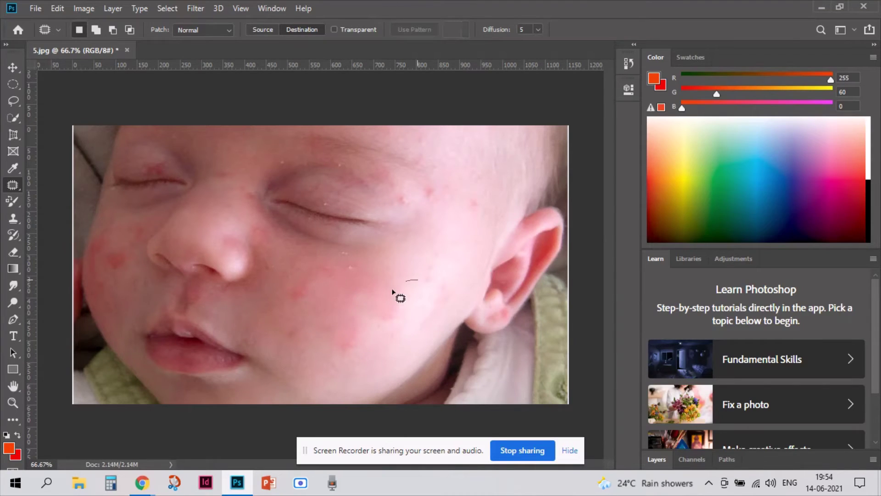
left_click_drag(397, 296, 443, 197)
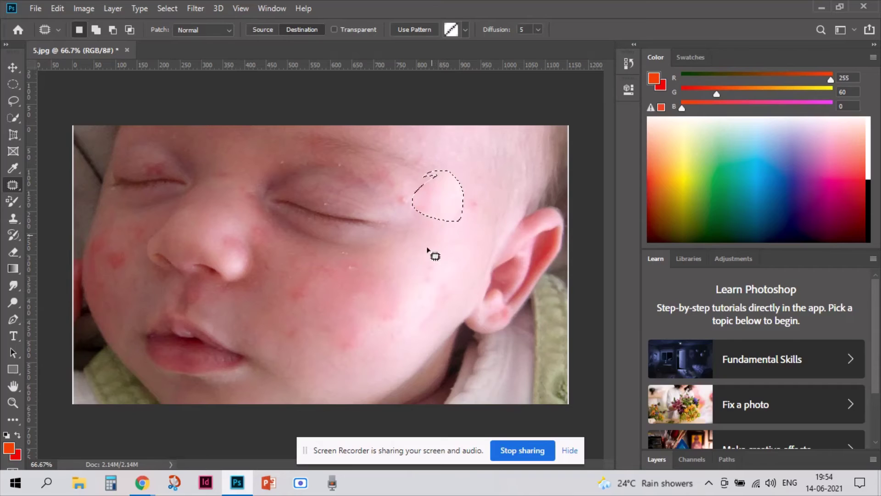
key("ctrl+d")
Step: Patch further spots lower on the cheek with temple skin
left_click_drag(420, 257, 472, 222)
key("ctrl+d")
left_click_drag(419, 329, 477, 202)
key("ctrl+d")
mouse_move(459, 251)
left_mouse_down()
mouse_move(435, 273)
mouse_move(391, 194)
left_mouse_up()
key("ctrl+d")
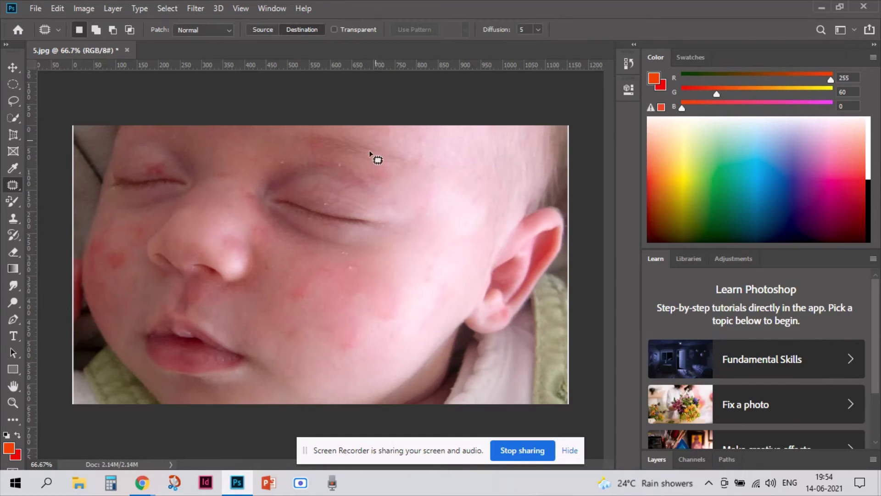
Step: Patch the spot near the eyebrow and two cheek spots with nearby clean skin
mouse_move(369, 152)
left_mouse_down()
mouse_move(402, 186)
mouse_move(345, 301)
mouse_move(307, 285)
left_mouse_up()
key("ctrl+d")
mouse_move(398, 300)
left_mouse_down()
mouse_move(423, 289)
mouse_move(290, 277)
left_mouse_up()
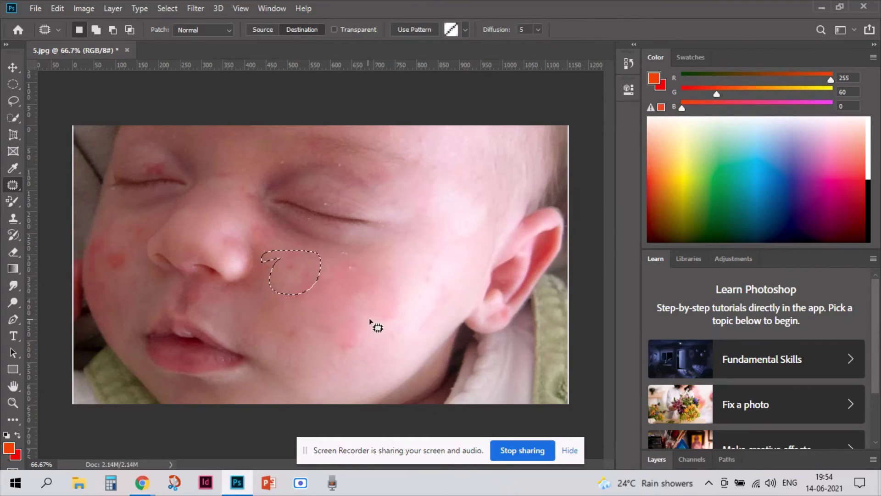
key("ctrl+d")
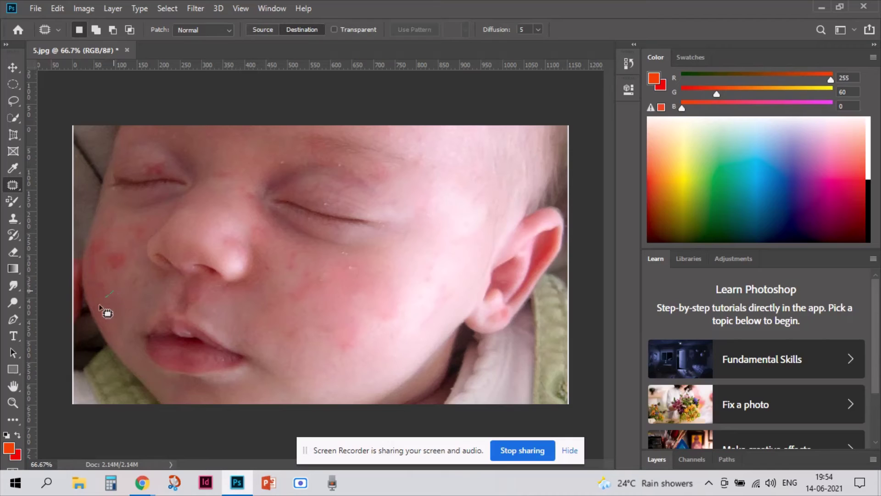
mouse_move(99, 307)
left_mouse_down()
mouse_move(109, 303)
mouse_move(114, 256)
left_mouse_up()
key("ctrl+d")
Step: Patch a cheek spot, one using eyelid skin, and a red spot on the left cheek
mouse_move(366, 340)
left_mouse_down()
mouse_move(327, 359)
mouse_move(360, 373)
mouse_move(356, 295)
left_mouse_up()
key("ctrl+d")
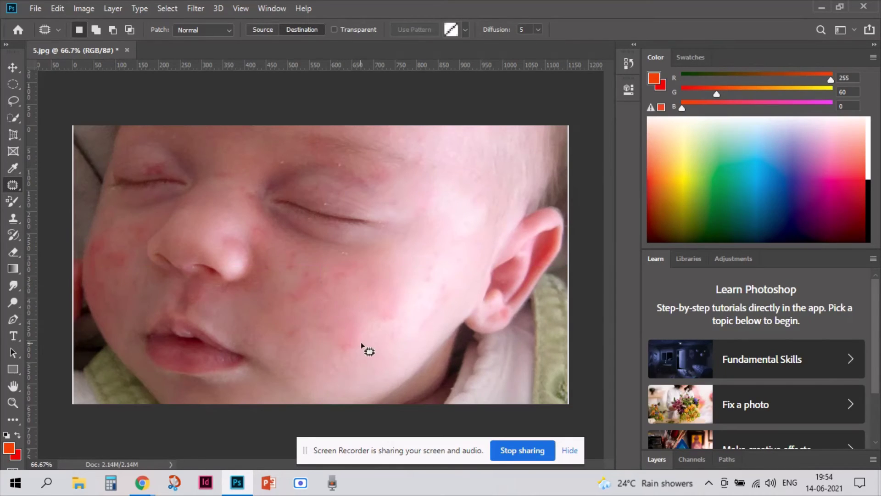
mouse_move(362, 347)
left_mouse_down()
mouse_move(369, 375)
mouse_move(363, 347)
mouse_move(109, 164)
mouse_move(145, 156)
left_mouse_up()
key("ctrl+d")
mouse_move(110, 244)
left_mouse_down()
mouse_move(90, 270)
mouse_move(106, 248)
mouse_move(273, 318)
mouse_move(339, 322)
mouse_move(360, 378)
mouse_move(351, 341)
left_mouse_up()
key("ctrl+d")
Step: Patch a lower-cheek spot and a large rash area with clear skin up-left
left_click_drag(372, 351, 347, 296)
key("ctrl+d")
mouse_move(425, 279)
left_mouse_down()
mouse_move(329, 305)
mouse_move(389, 276)
left_mouse_up()
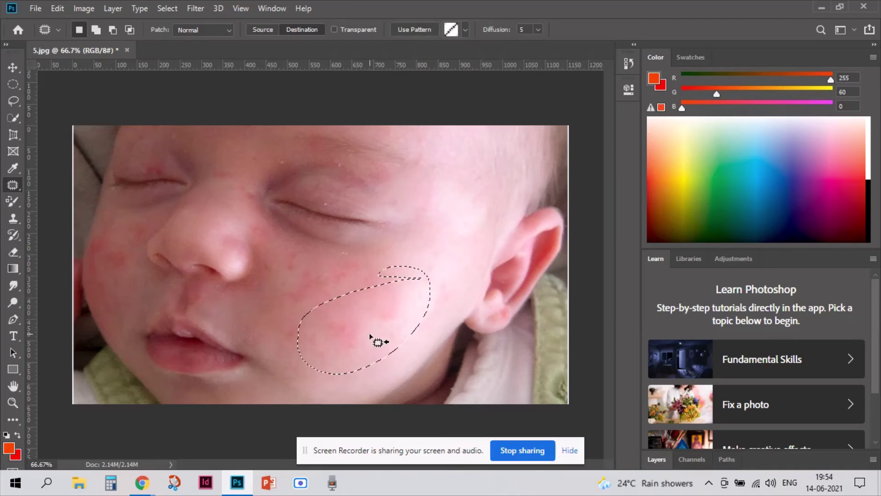
mouse_move(380, 338)
left_mouse_down()
mouse_move(334, 310)
mouse_move(342, 316)
left_mouse_up()
key("ctrl+d")
mouse_move(431, 311)
left_mouse_down()
mouse_move(354, 387)
mouse_move(427, 294)
left_mouse_up()
left_click_drag(371, 344, 347, 324)
key("ctrl+d")
Step: Patch more rash areas on the lower cheek with nearby clean skin
mouse_move(425, 304)
left_mouse_down()
mouse_move(464, 340)
mouse_move(422, 287)
left_mouse_up()
mouse_move(437, 336)
left_mouse_down()
mouse_move(367, 319)
mouse_move(427, 315)
left_mouse_up()
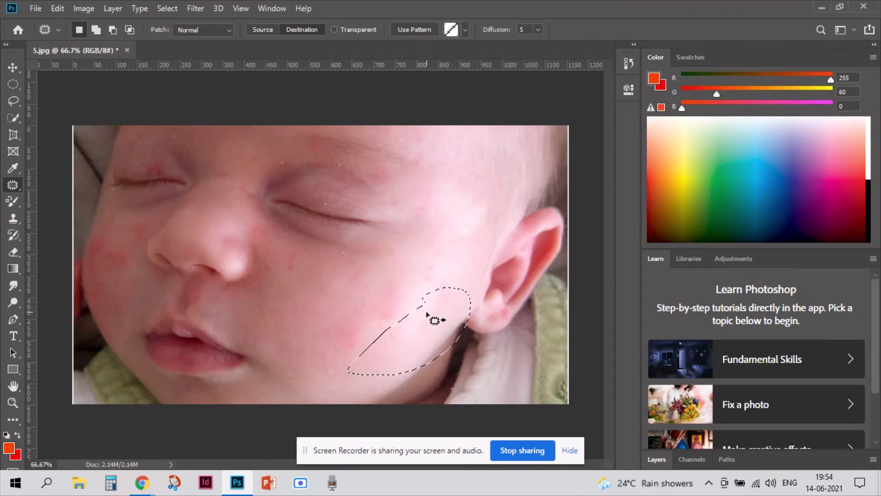
key("ctrl+d")
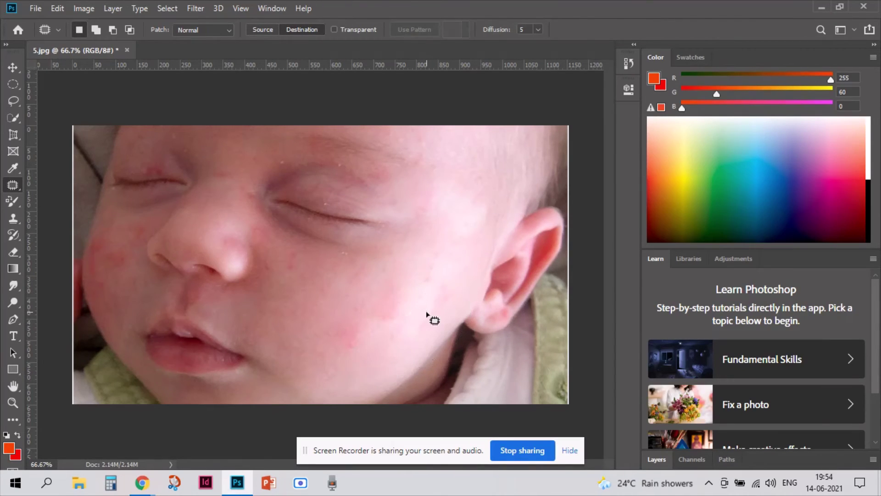
left_click_drag(426, 311, 420, 316)
left_click_drag(360, 334, 343, 321)
mouse_move(394, 299)
left_mouse_down()
mouse_move(370, 315)
mouse_move(407, 344)
left_mouse_up()
key("ctrl+d")
Step: Blend the spot near the ear and move a lower-cheek patch toward skin by the nose
left_click_drag(427, 293, 452, 281)
mouse_move(398, 325)
left_mouse_down()
mouse_move(426, 344)
mouse_move(388, 314)
mouse_move(415, 338)
mouse_move(460, 313)
left_mouse_up()
key("ctrl+d")
key("ctrl+d")
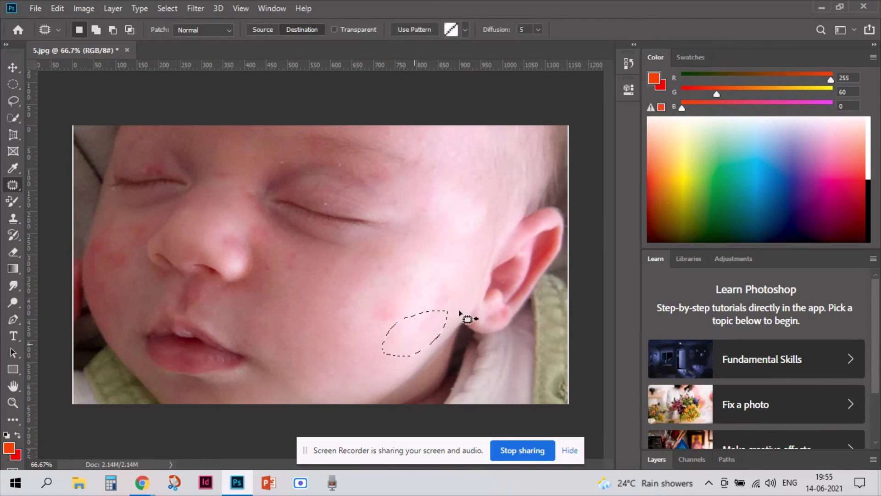
left_click_drag(425, 343, 342, 297)
key("ctrl+d")
left_click_drag(414, 345, 393, 354)
left_click_drag(338, 341, 275, 282)
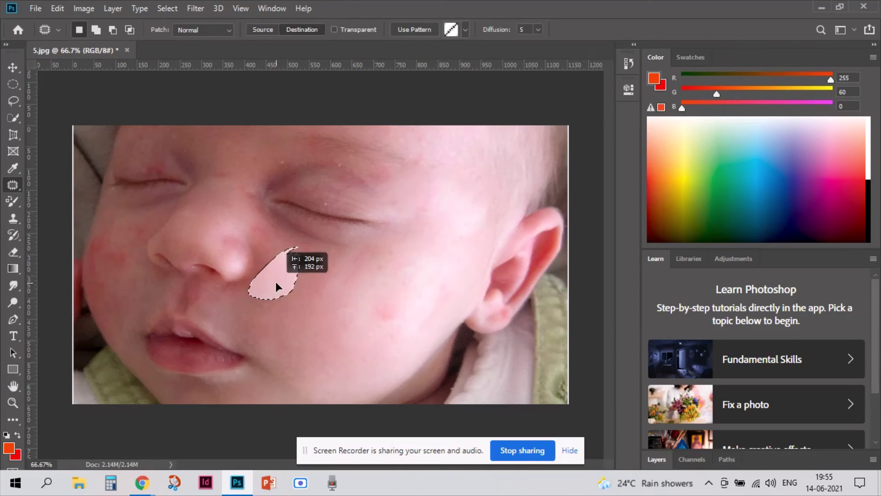
Step: Dismiss the 'No pixels are selected' alert and patch a cheek spot with left-cheek skin
key("ctrl+d")
left_click(338, 376)
left_click(403, 187)
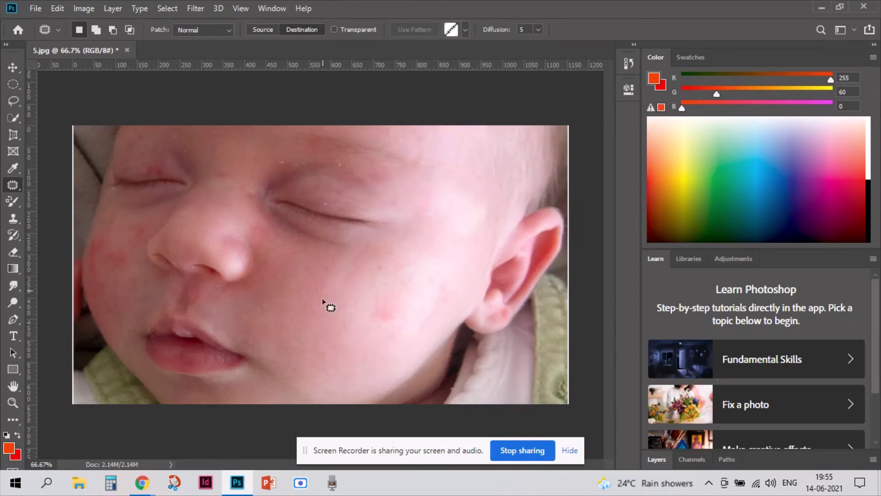
left_click_drag(350, 315, 331, 315)
left_click_drag(342, 338, 121, 257)
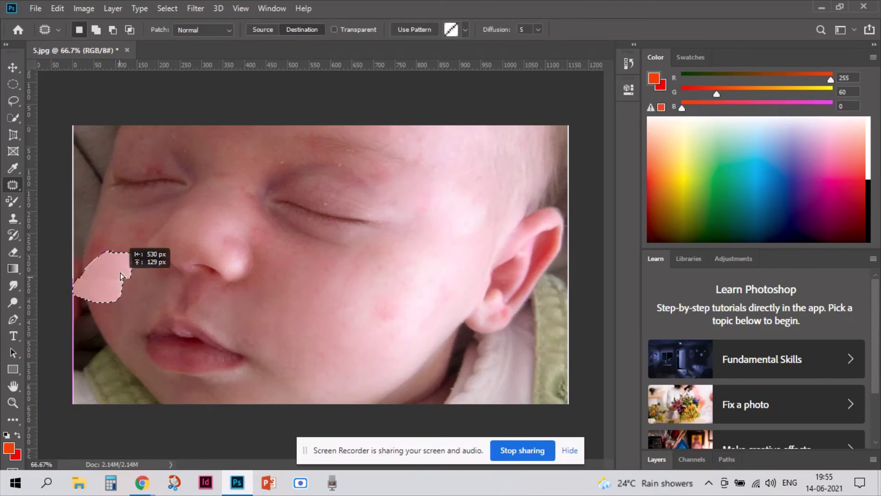
key("ctrl+d")
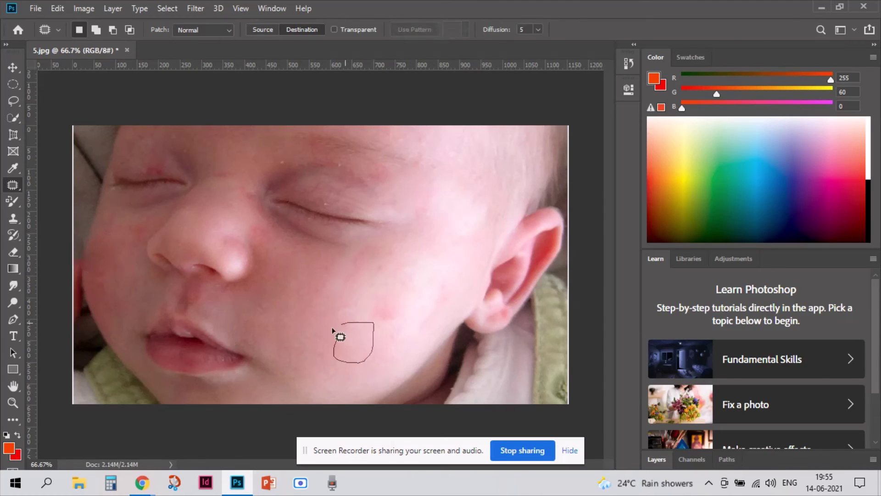
Step: Patch lower-cheek spots with skin from the left cheek and forehead
left_click_drag(333, 327, 339, 322)
left_click_drag(349, 339, 110, 276)
key("ctrl+d")
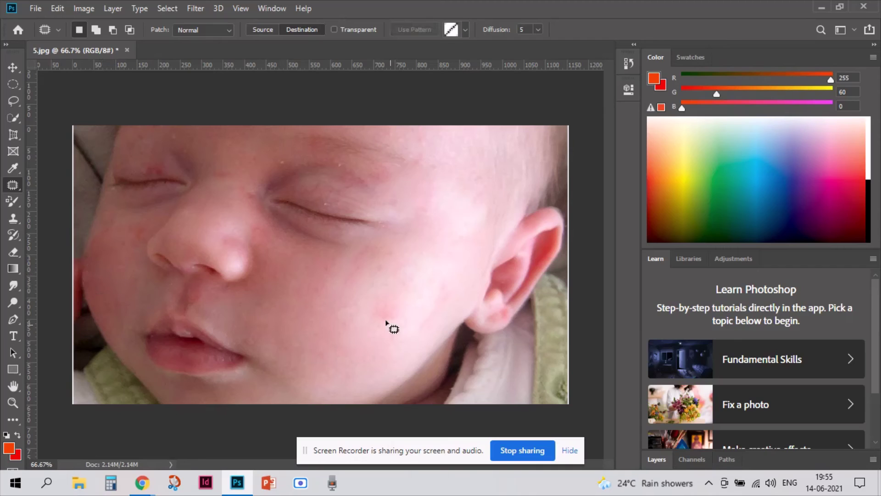
mouse_move(386, 321)
left_mouse_down()
mouse_move(401, 315)
mouse_move(384, 161)
mouse_move(403, 197)
left_mouse_up()
key("ctrl+d")
mouse_move(339, 305)
left_mouse_down()
mouse_move(373, 324)
mouse_move(310, 304)
left_mouse_up()
key("ctrl+d")
Step: Patch the last mid-cheek spots with clean skin and clear the selection
left_click_drag(379, 348, 326, 334)
left_click_drag(380, 330, 329, 286)
key("ctrl+d")
mouse_move(331, 329)
left_mouse_down()
mouse_move(353, 324)
mouse_move(341, 293)
mouse_move(327, 334)
mouse_move(382, 312)
mouse_move(322, 308)
mouse_move(353, 332)
left_mouse_up()
key("ctrl+d")
key("ctrl+d")
key("ctrl+d")
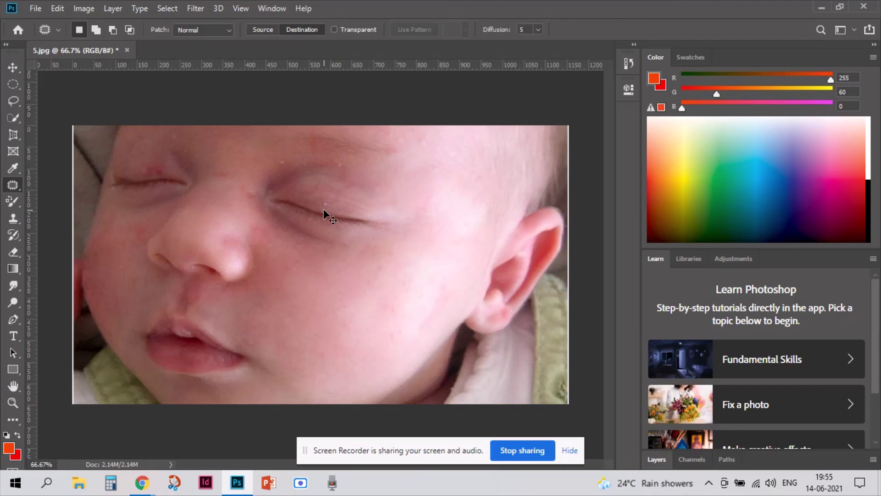
Step: Zoom out to 50% with Ctrl+- to view the whole retouched photo
key("ctrl+minus")
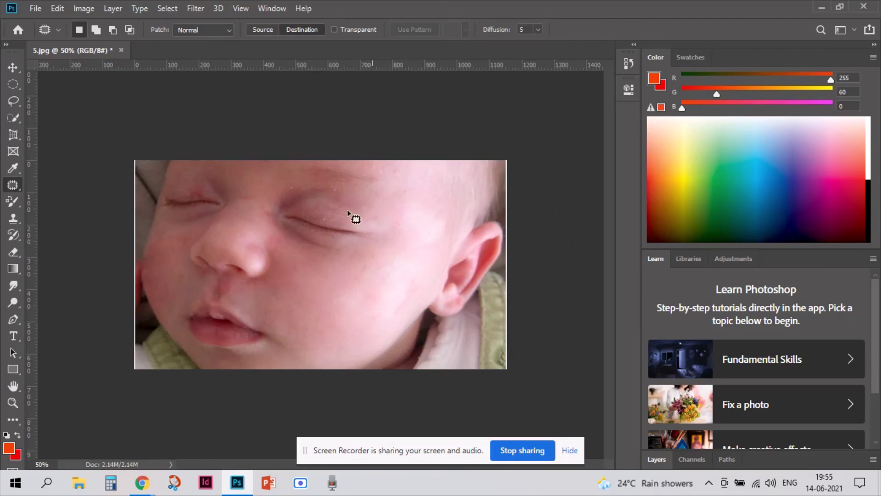